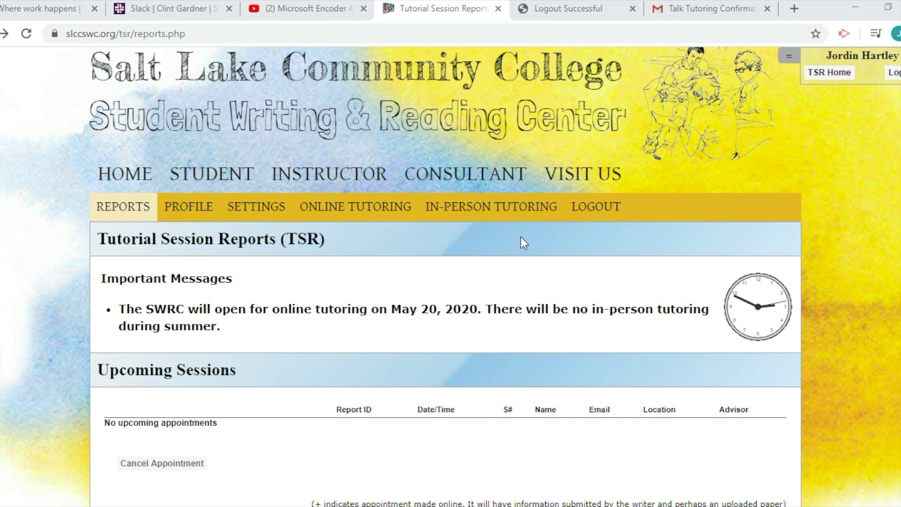
# Open the in-person tutoring appointment form for the South City center
pyautogui.click(506, 213)
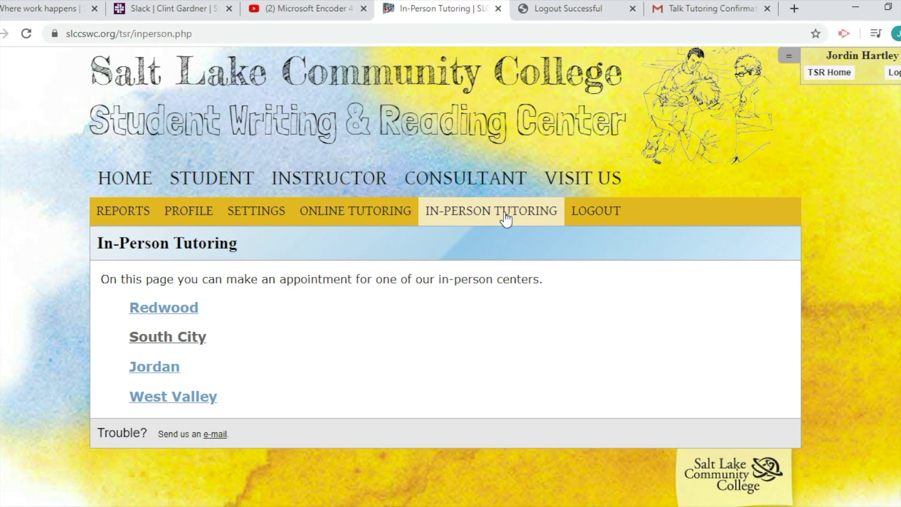
pyautogui.click(184, 337)
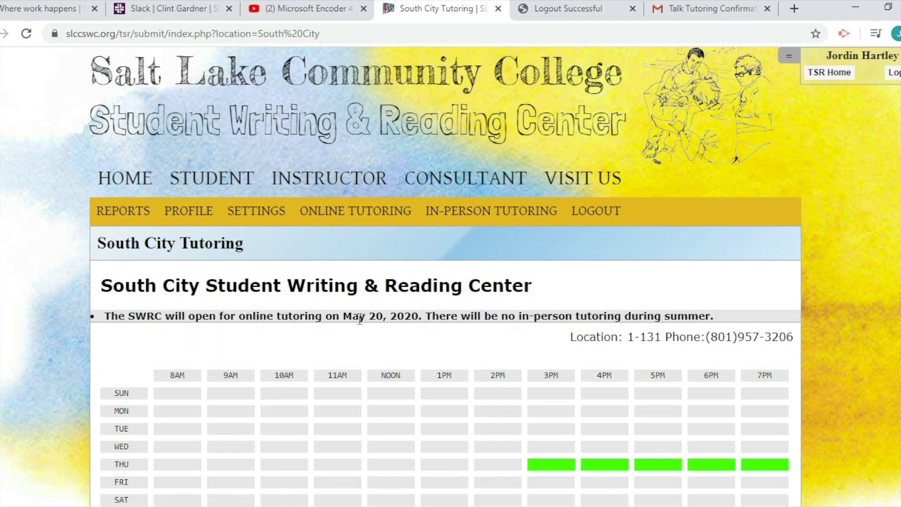
pyautogui.scroll(-5, 412, 336)
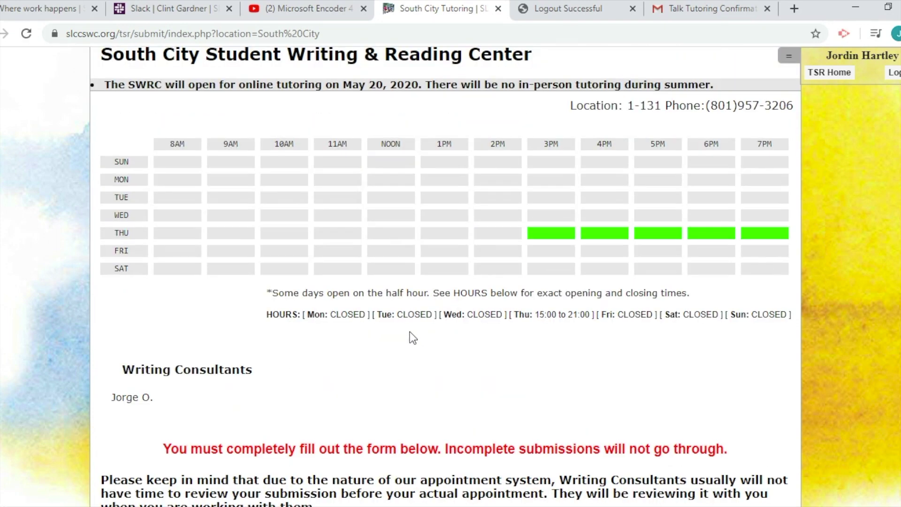
pyautogui.scroll(-8, 412, 337)
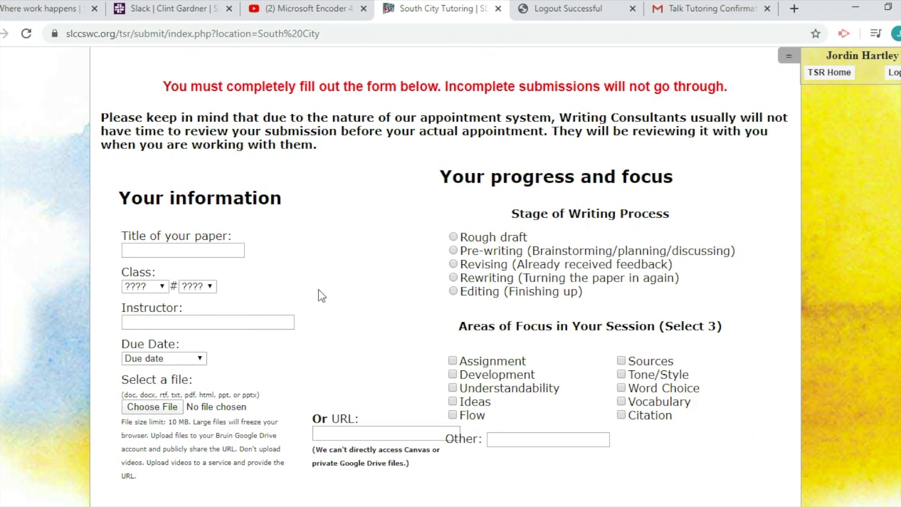
# Enter "Worst Vacation Ever" as the paper title and set the class to ENGL 1010
pyautogui.click(219, 253)
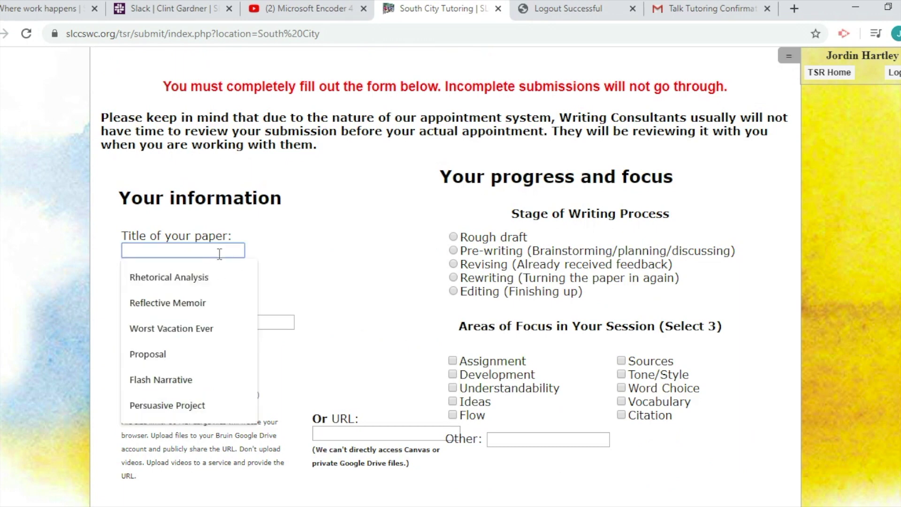
pyautogui.click(185, 327)
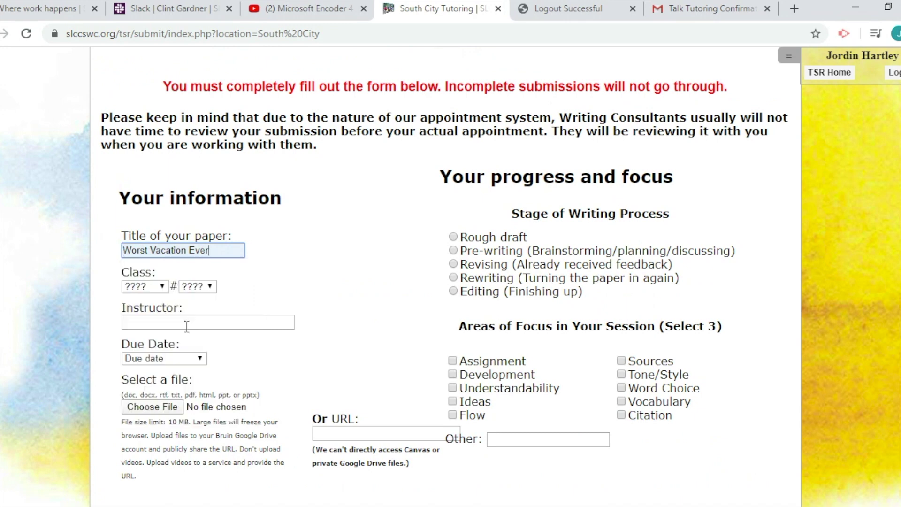
pyautogui.click(162, 288)
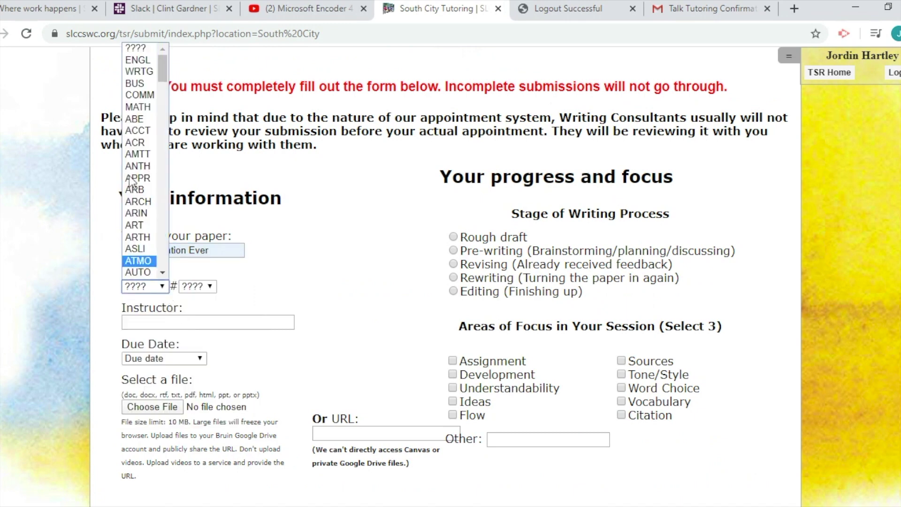
pyautogui.click(132, 60)
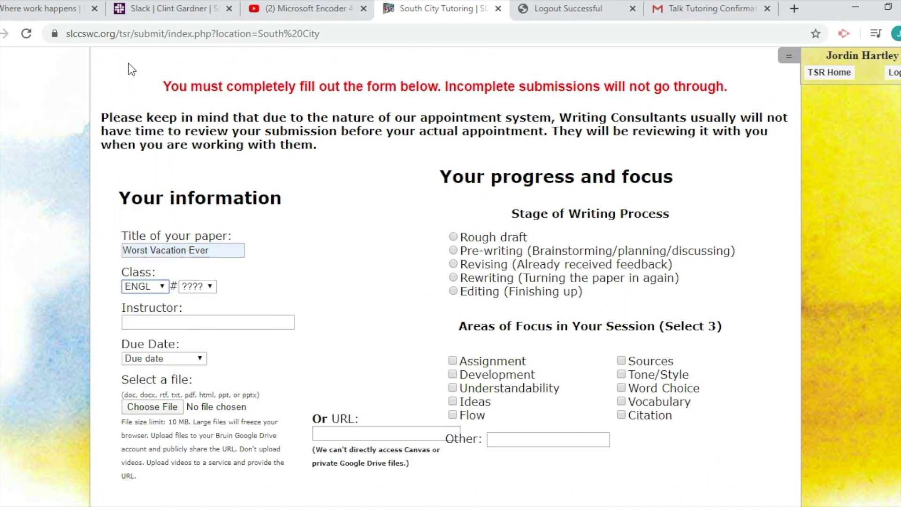
pyautogui.click(210, 287)
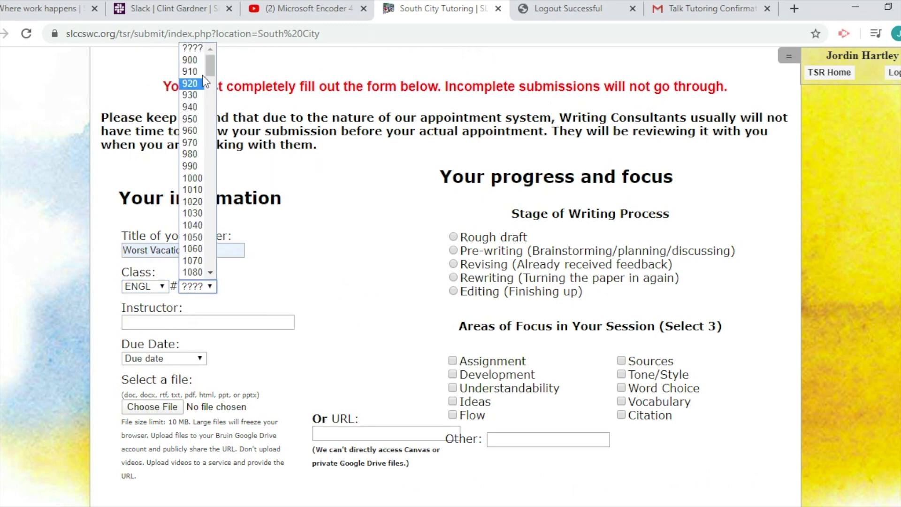
pyautogui.click(199, 190)
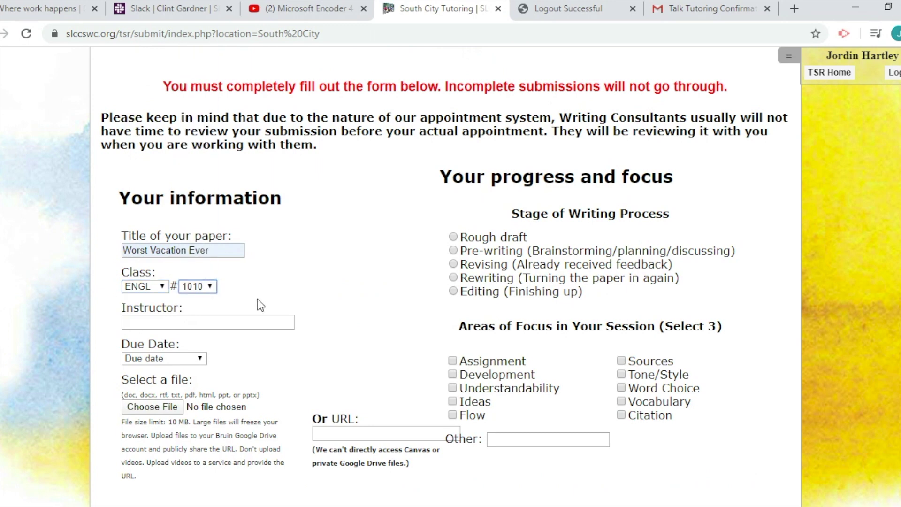
# Fill in the instructor's name and set the due date to next week
pyautogui.click(254, 319)
pyautogui.click(221, 353)
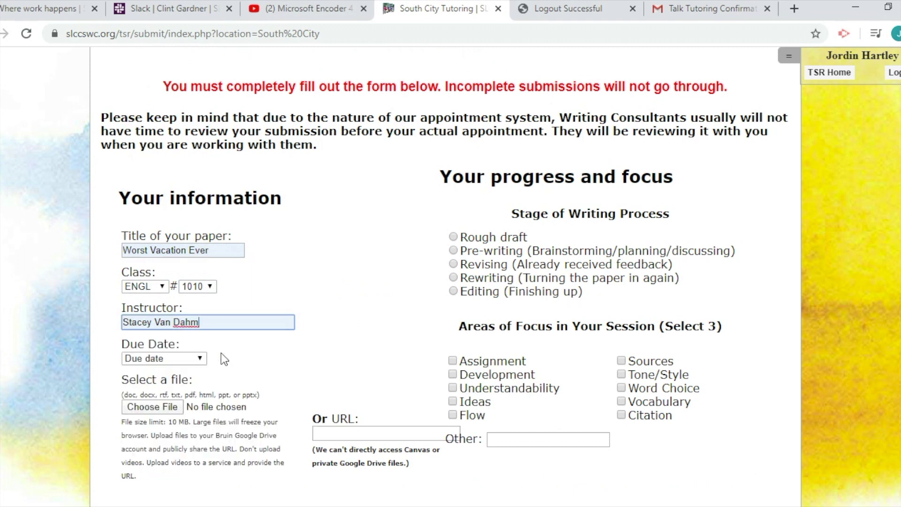
pyautogui.click(184, 359)
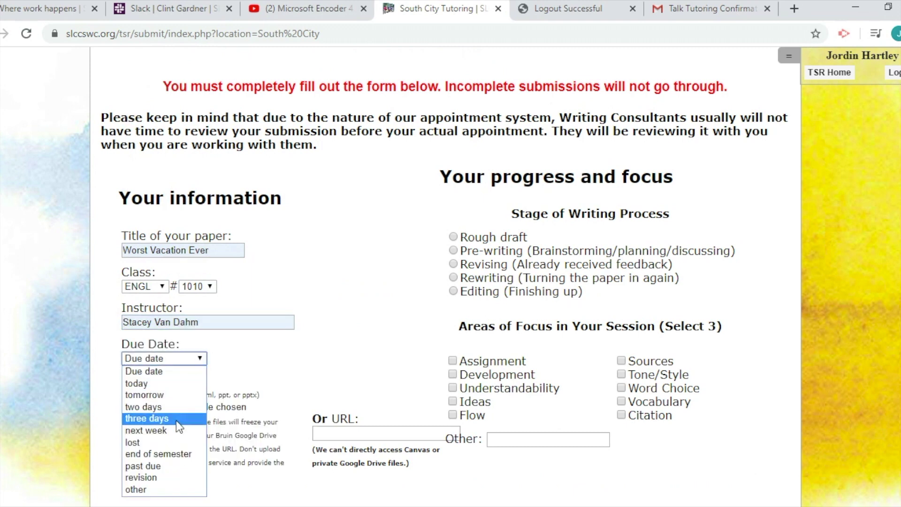
pyautogui.click(179, 432)
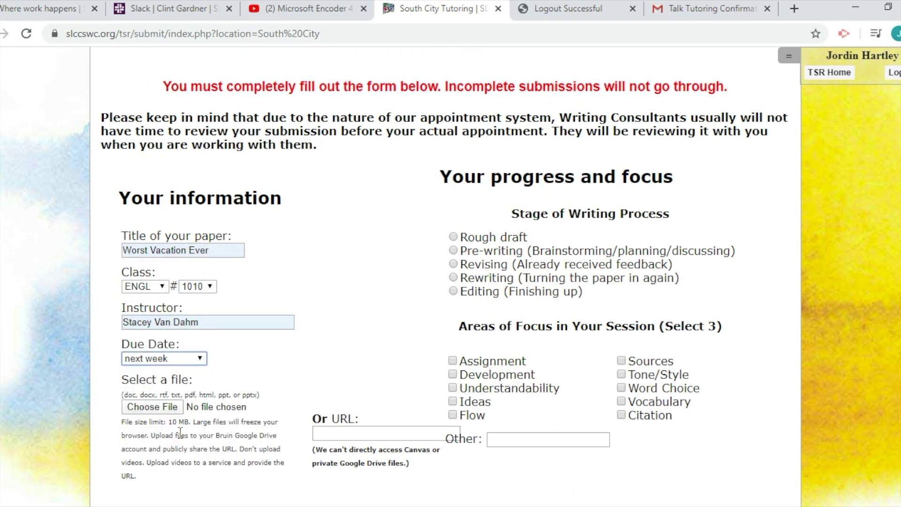
# Attach the Word document "Worst_Vacation_Ever! (4)" from the SLCC Stuff folder to the form
pyautogui.click(161, 410)
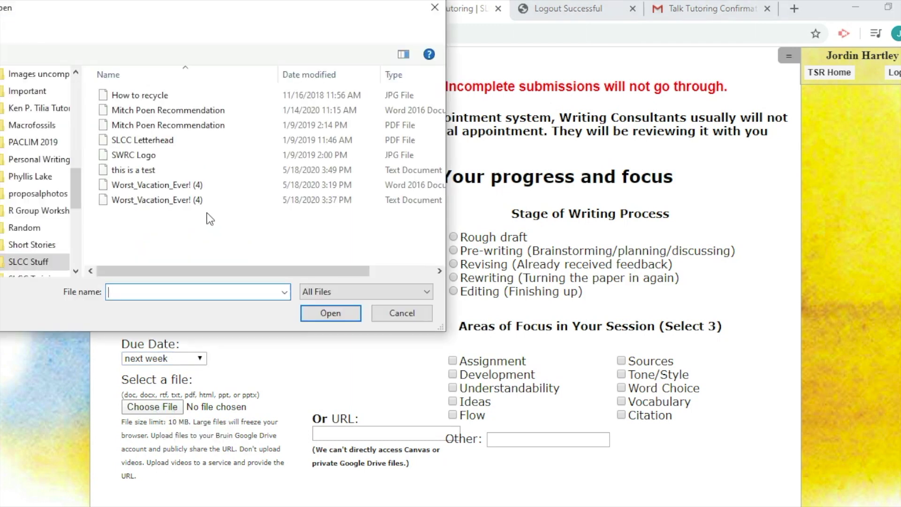
pyautogui.click(183, 188)
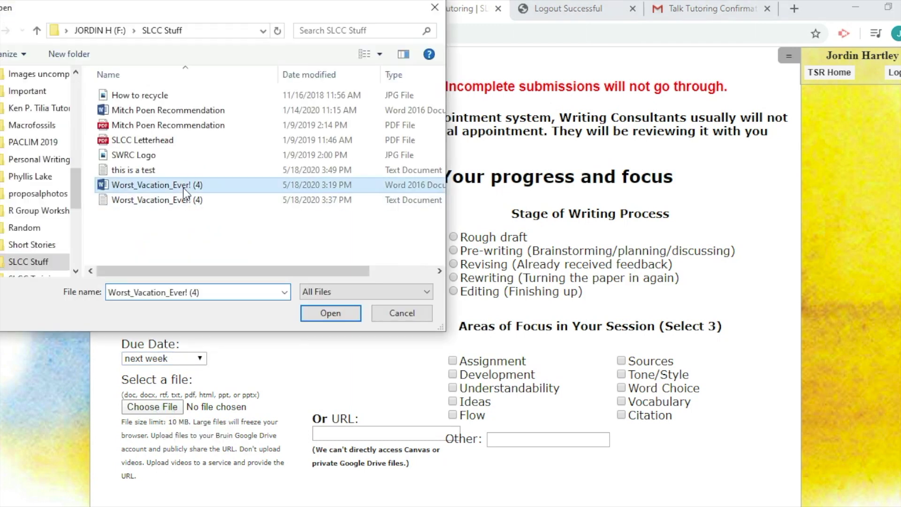
pyautogui.click(330, 309)
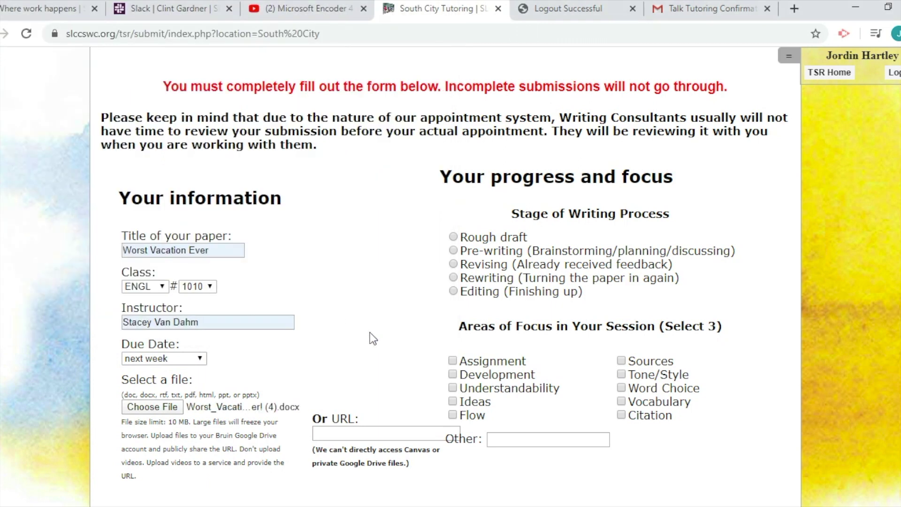
# Set the writing stage to Editing (Finishing up) and choose Vocabulary, Word Choice and Tone/Style as focus areas
pyautogui.click(453, 291)
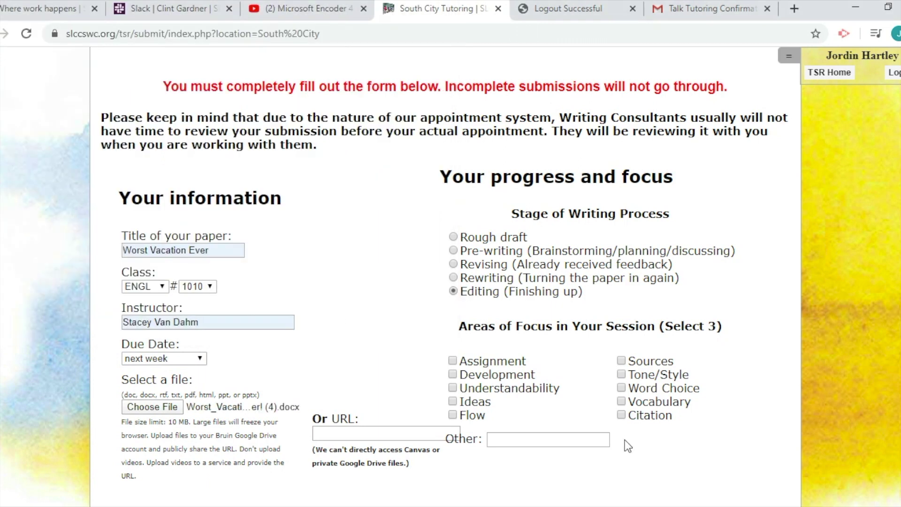
pyautogui.click(621, 402)
pyautogui.click(621, 387)
pyautogui.click(621, 374)
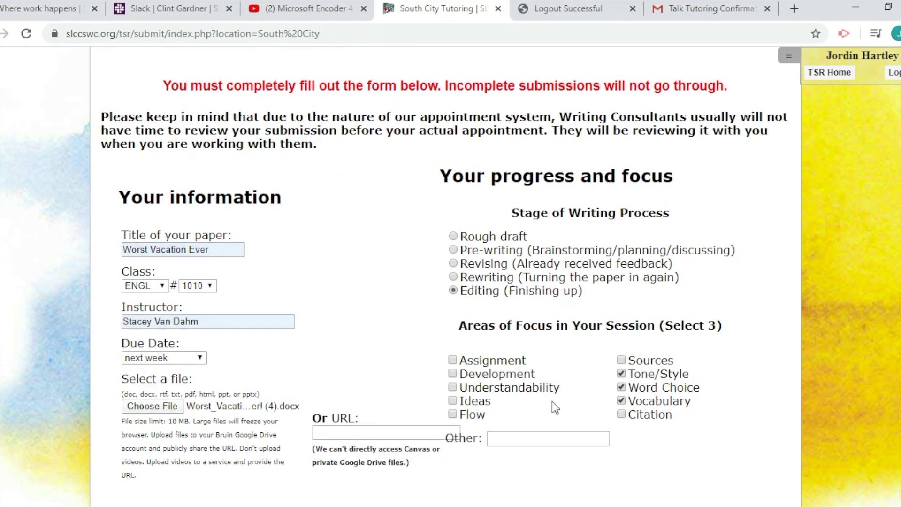
# Describe the assignment as "I am expected to draft a memoir of a memorable experience using sensory detail."
pyautogui.scroll(-5, 551, 401)
pyautogui.scroll(-4, 551, 402)
pyautogui.click(304, 250)
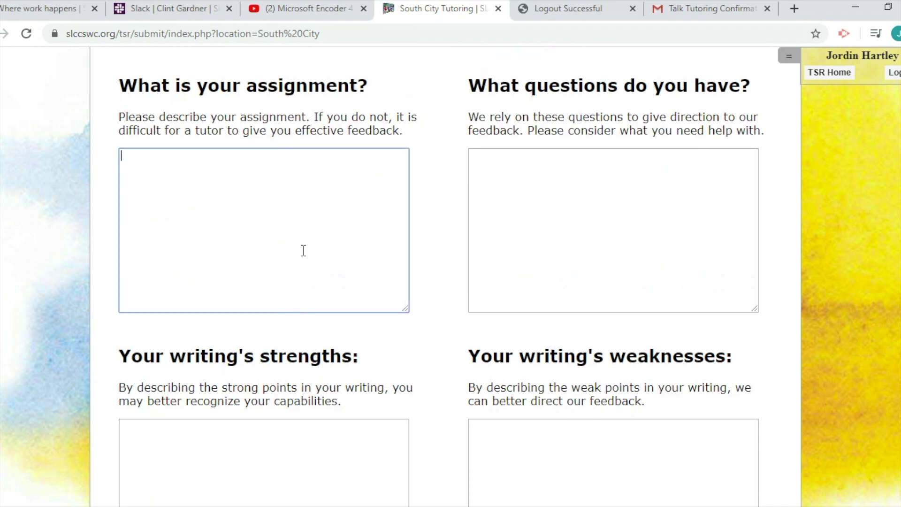
pyautogui.write('I am expected to draft a ee')
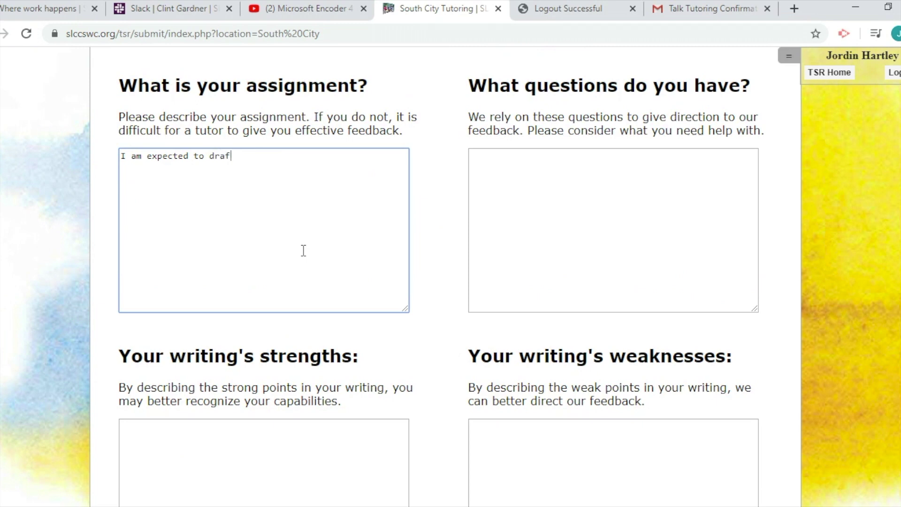
pyautogui.press('BackSpace')
pyautogui.press('BackSpace')
pyautogui.write('memoir of a memorable ex')
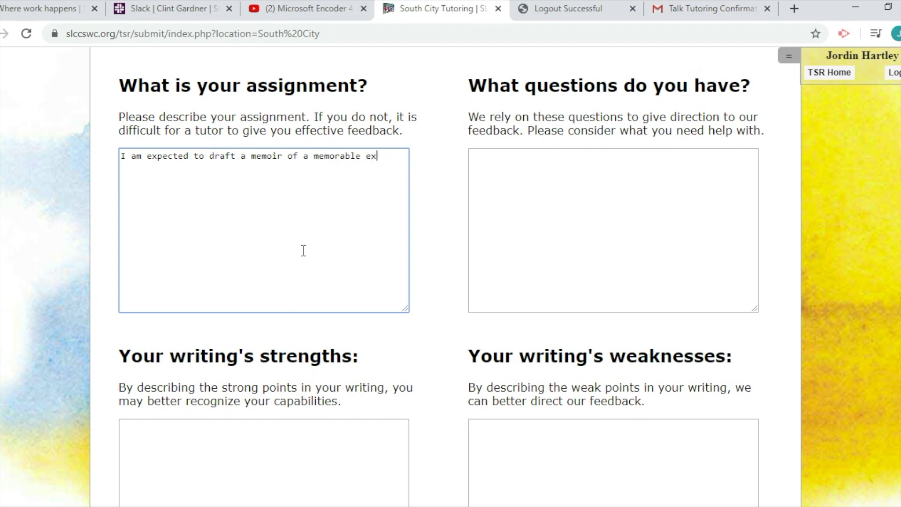
pyautogui.write('perience i')
pyautogui.press('BackSpace')
pyautogui.write('using ')
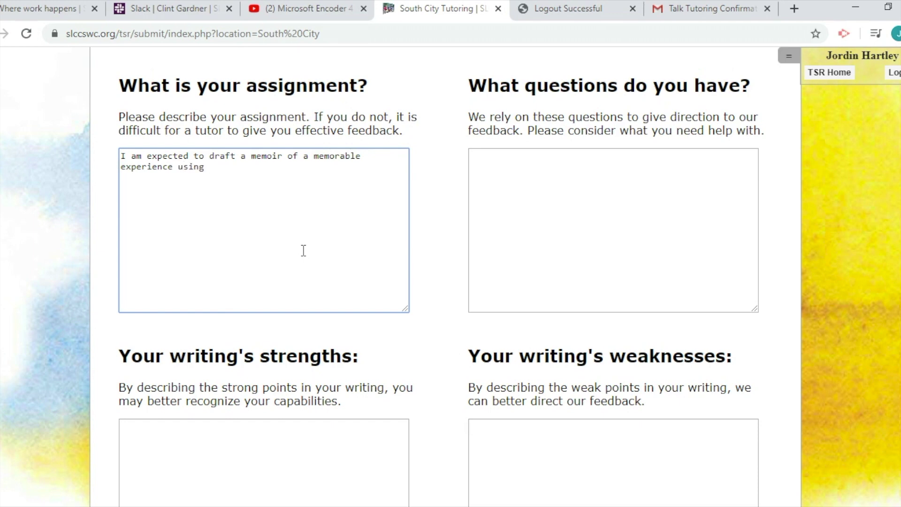
pyautogui.write('sensory detail.')
# Enter "Did I meet all criteria for the assignment?" as the question for the tutor
pyautogui.click(506, 207)
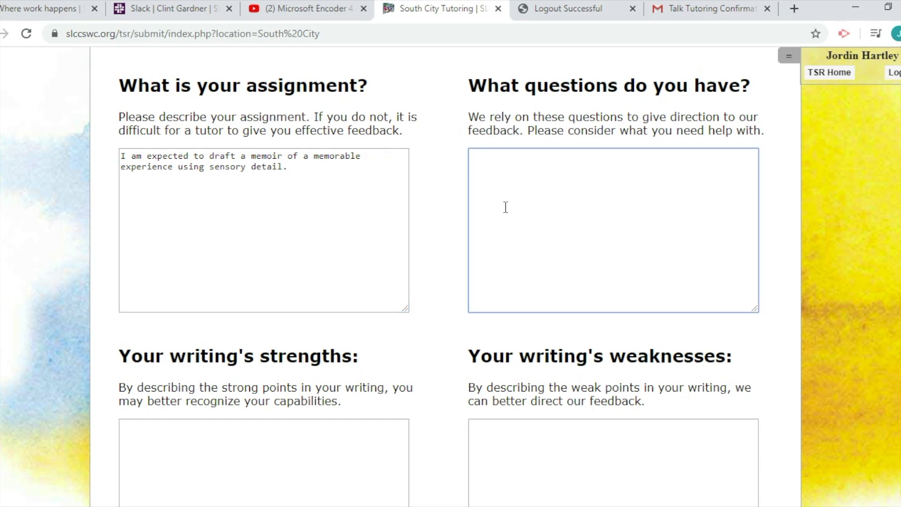
pyautogui.write('Did I meet all criteria for t')
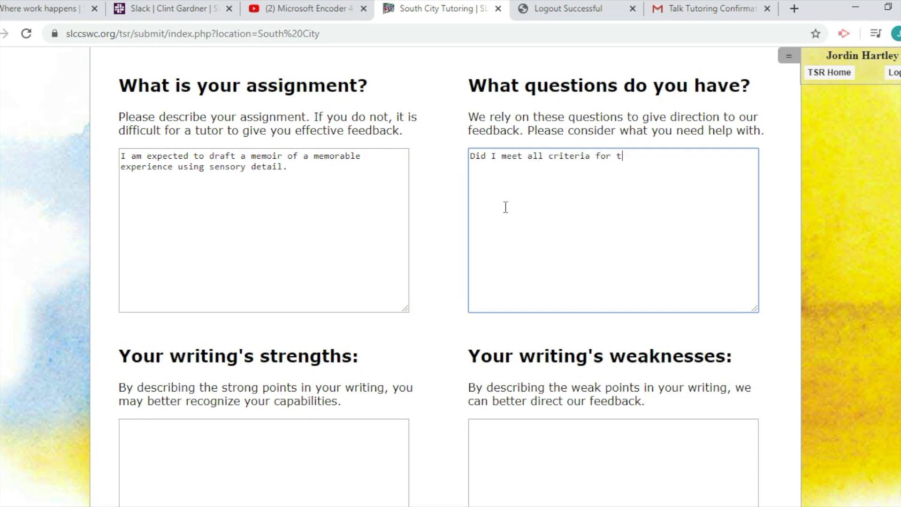
pyautogui.write('he assignment?')
# Enter "Organization, creativity" as the writing's strengths and "Flow, punctuation" as its weaknesses
pyautogui.scroll(3, 483, 281)
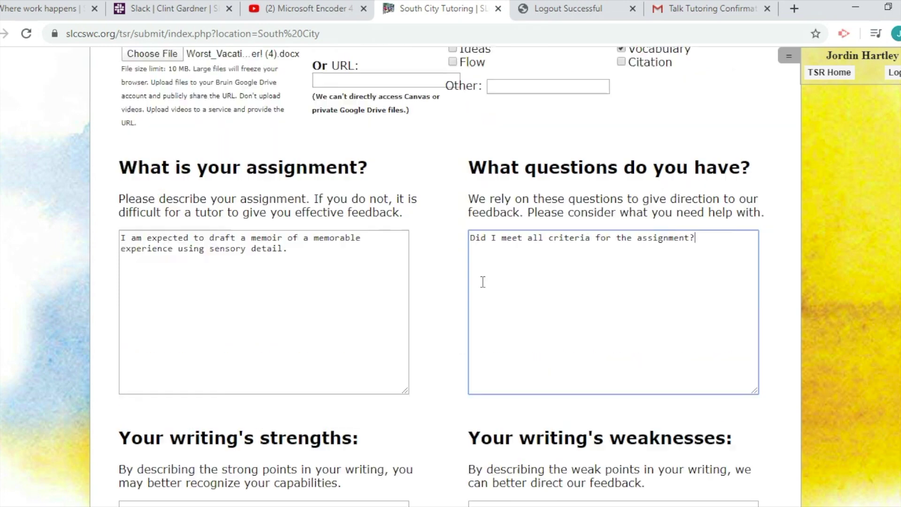
pyautogui.scroll(-7, 483, 281)
pyautogui.scroll(-1, 482, 282)
pyautogui.click(314, 251)
pyautogui.write('organization')
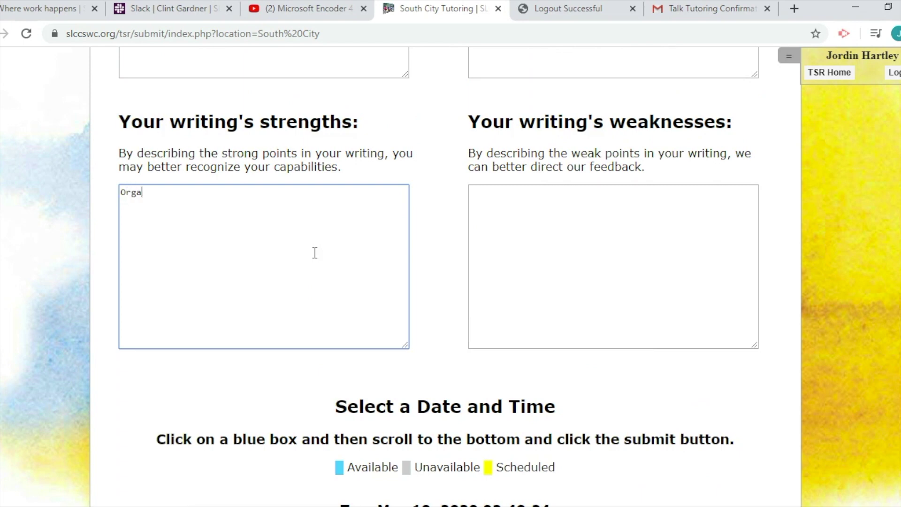
pyautogui.write(', creativity')
pyautogui.click(503, 240)
pyautogui.write('Flow, punctuation')
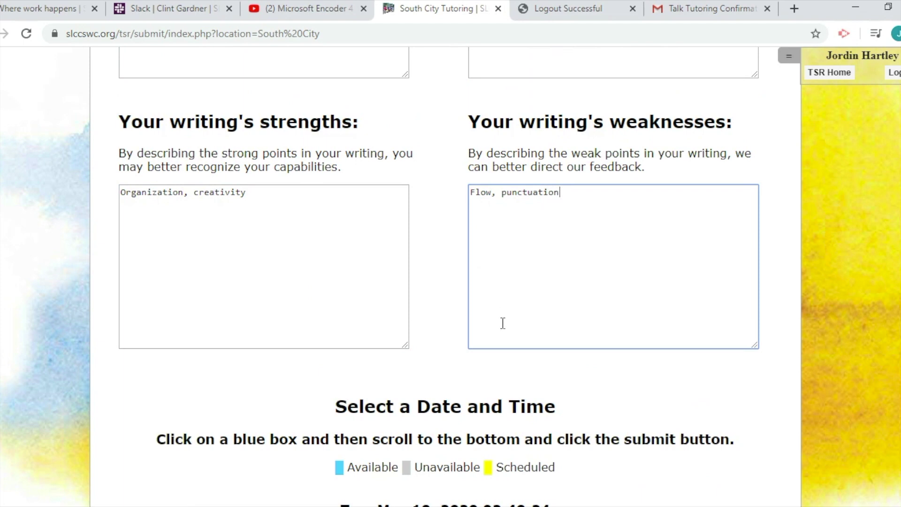
# Select the 4:00 pm appointment slot on Thursday, May 21, 2020
pyautogui.scroll(-1, 502, 322)
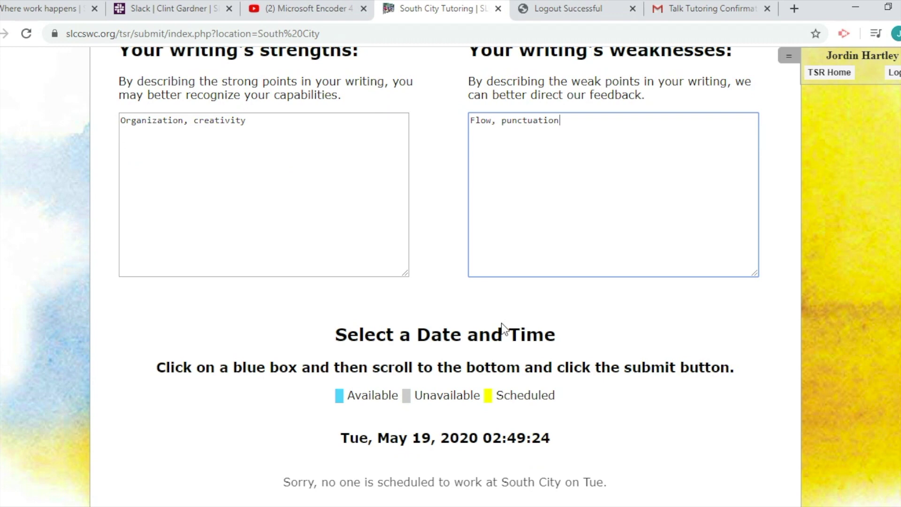
pyautogui.scroll(-5, 502, 323)
pyautogui.scroll(1, 502, 312)
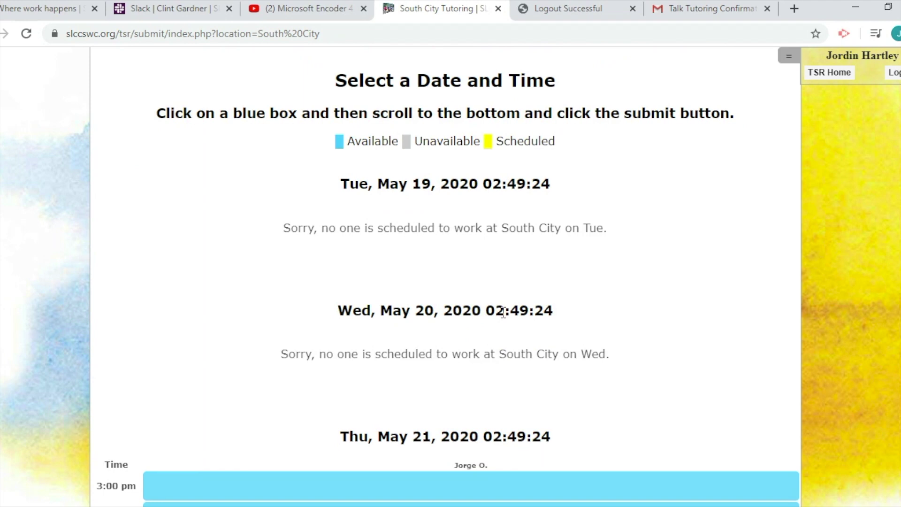
pyautogui.scroll(-1, 438, 341)
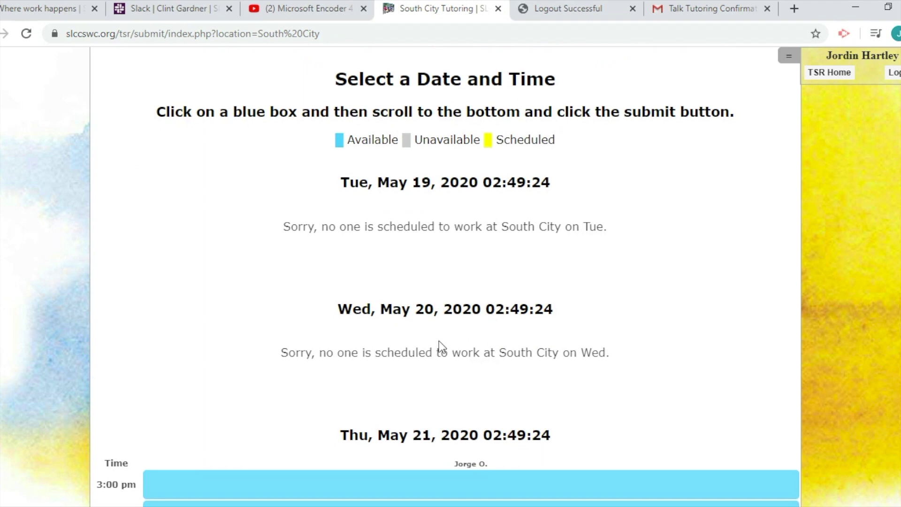
pyautogui.scroll(-3, 439, 342)
pyautogui.click(380, 395)
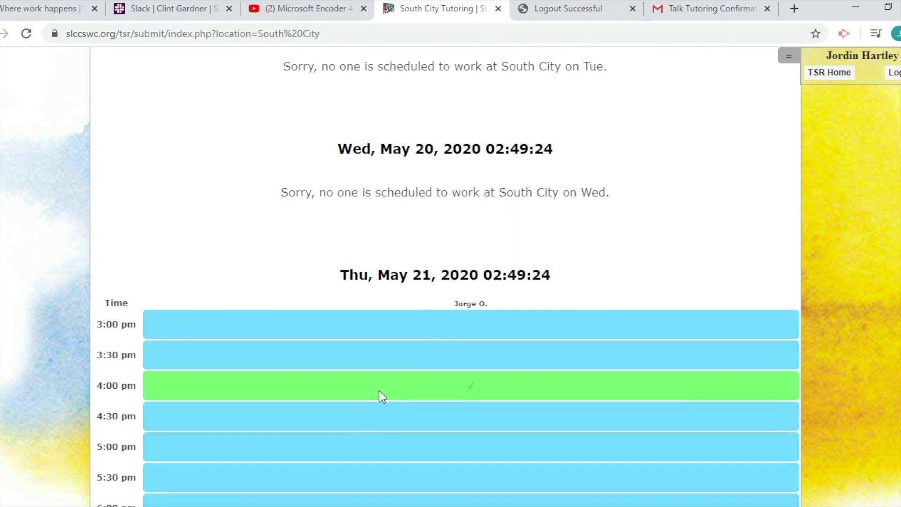
# Submit the completed South City tutoring appointment form
pyautogui.scroll(-13, 446, 384)
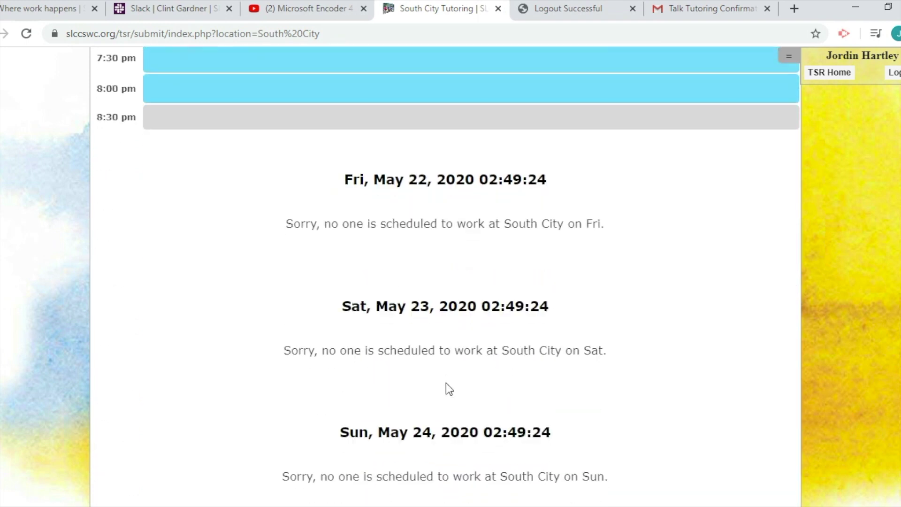
pyautogui.scroll(-4, 446, 384)
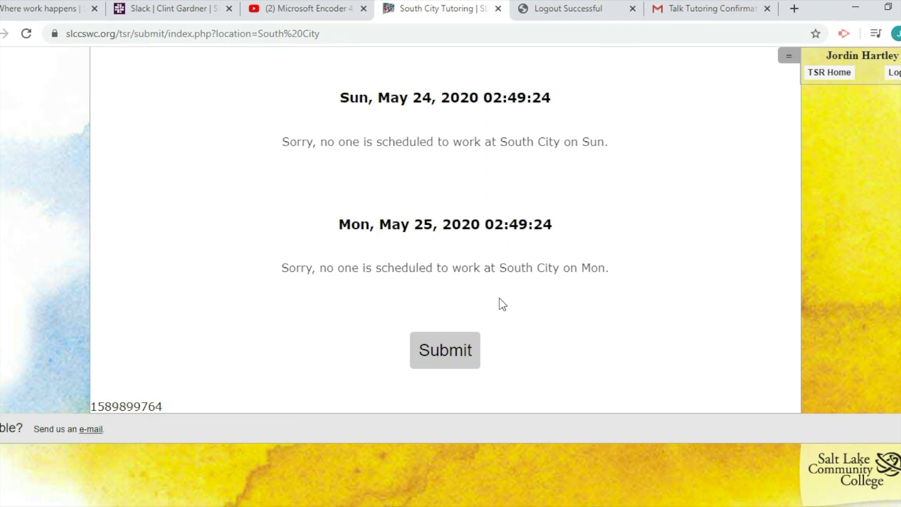
pyautogui.click(465, 347)
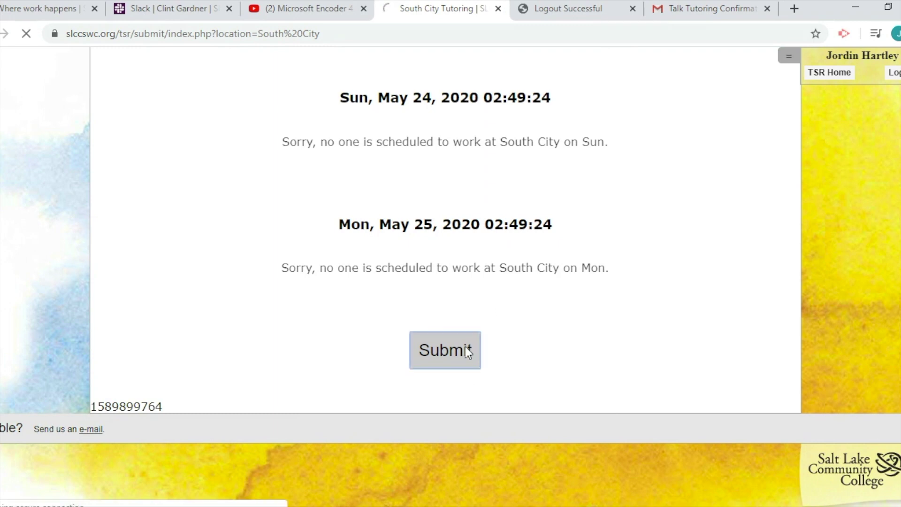